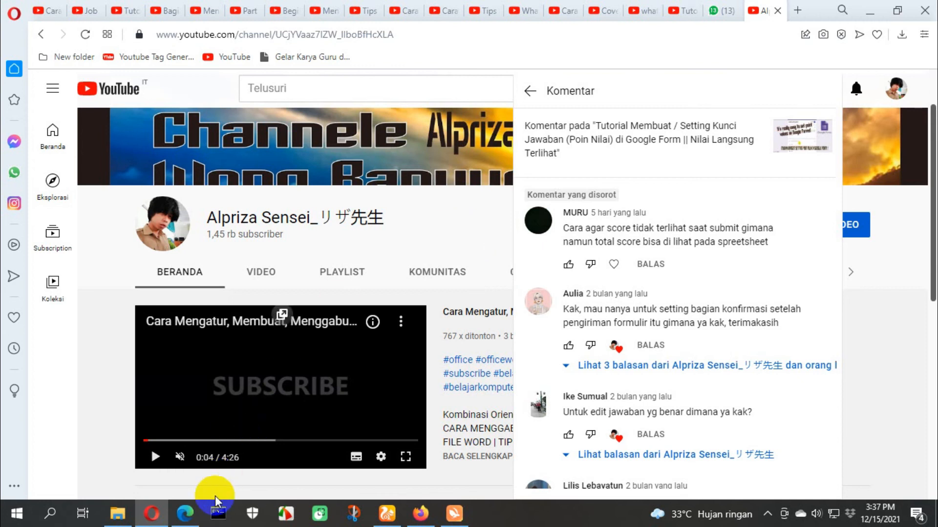
Switch to Microsoft Edge and mark mendoan as the correct answer in the "makanan banyumas" question's answer key
{"action": "left_click", "coordinate": [188, 516]}
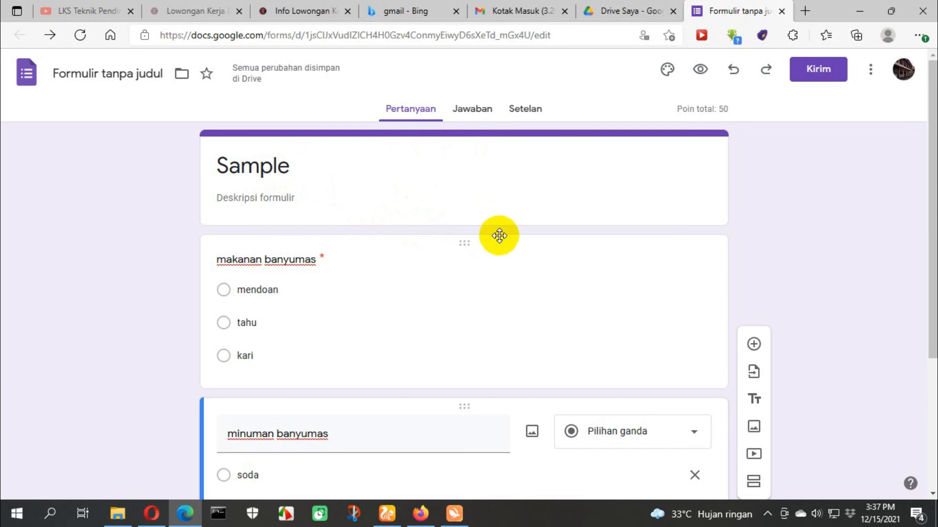
{"action": "left_click", "coordinate": [347, 271]}
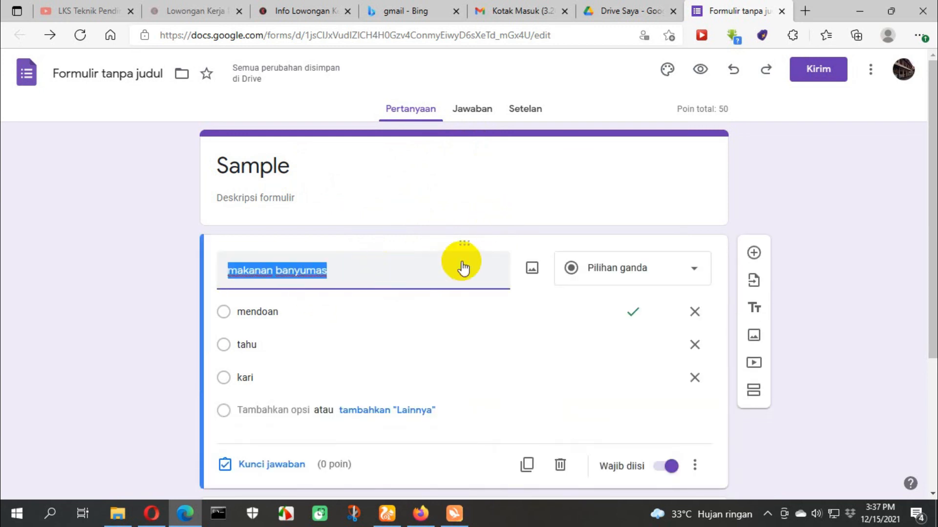
{"action": "left_click", "coordinate": [510, 316]}
{"action": "scroll", "coordinate": [434, 279], "scroll_direction": "down", "scroll_amount": 1}
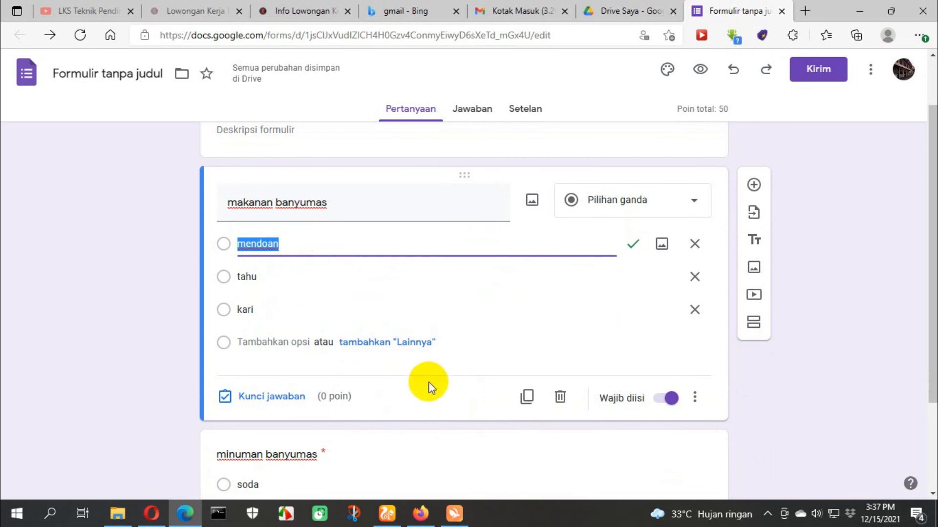
{"action": "left_click", "coordinate": [291, 407]}
{"action": "left_click", "coordinate": [683, 247]}
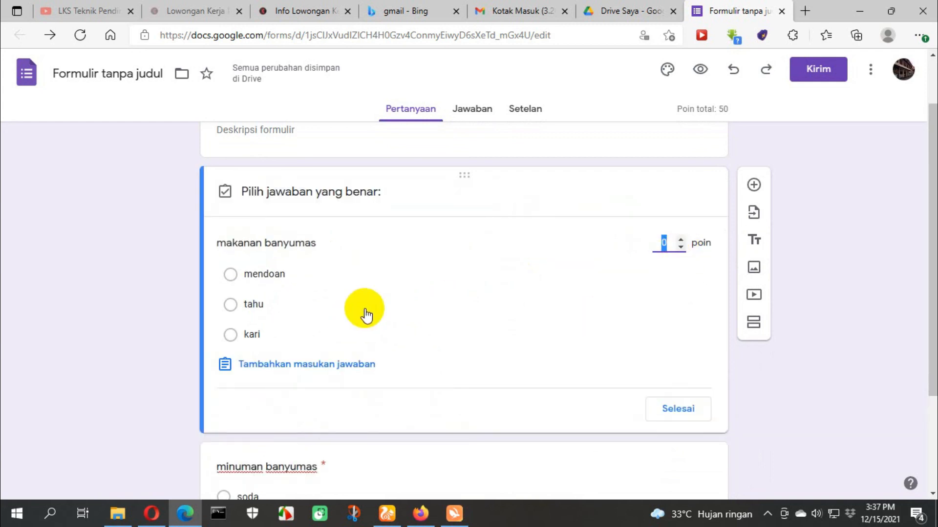
{"action": "left_click", "coordinate": [267, 276]}
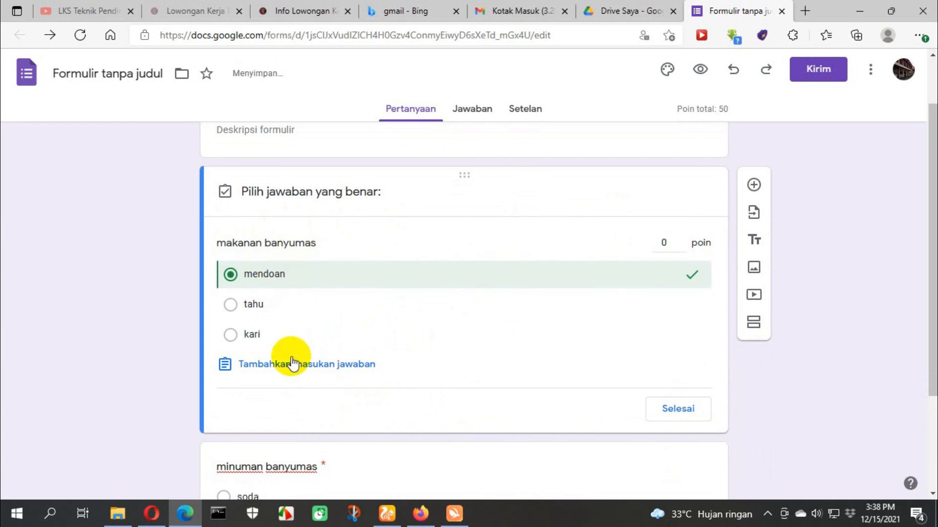
Set the "makanan banyumas" question's score to 50 points and finish editing its answer key
{"action": "left_click", "coordinate": [670, 246]}
{"action": "key", "text": "BackSpace"}
{"action": "type", "text": "50"}
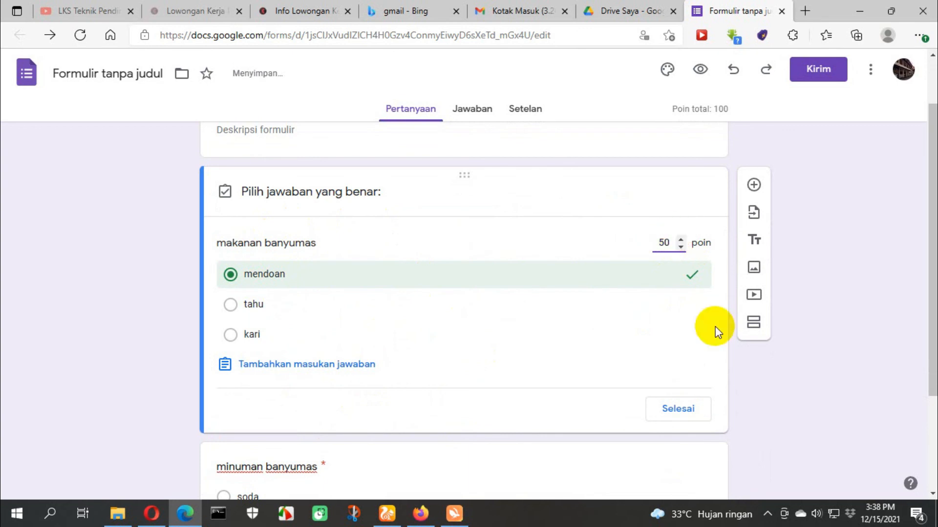
{"action": "left_click", "coordinate": [683, 411]}
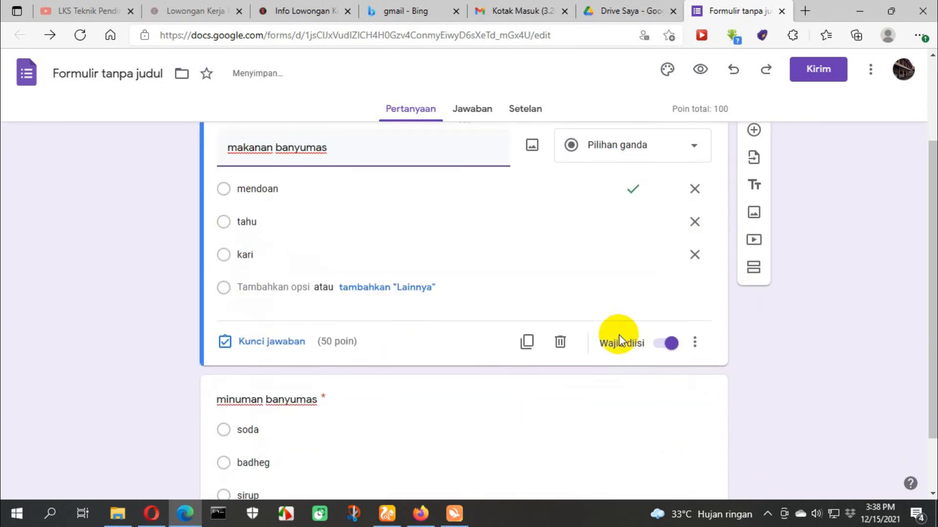
Check the correct answer and points in the "minuman banyumas" question's answer key, then close it
{"action": "scroll", "coordinate": [460, 391], "scroll_direction": "down", "scroll_amount": 1}
{"action": "left_click", "coordinate": [385, 341]}
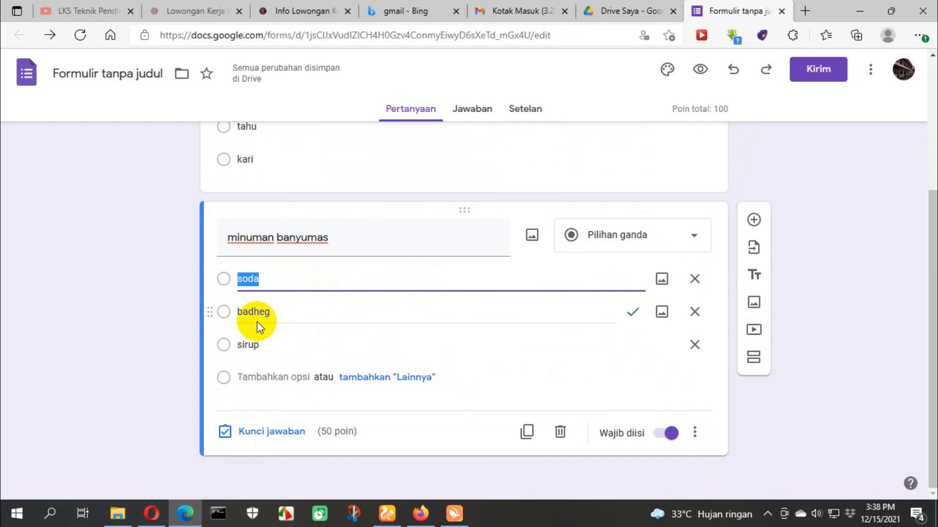
{"action": "left_click", "coordinate": [290, 431]}
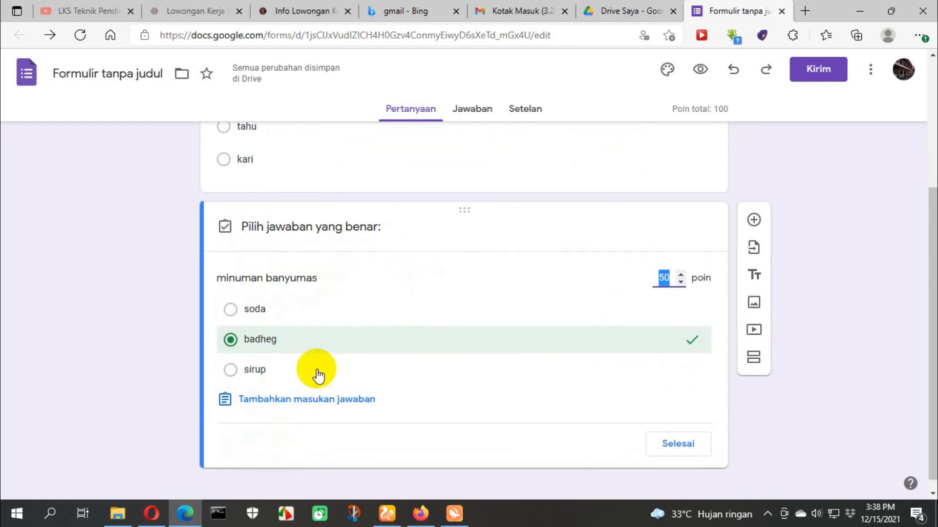
{"action": "left_click", "coordinate": [676, 444]}
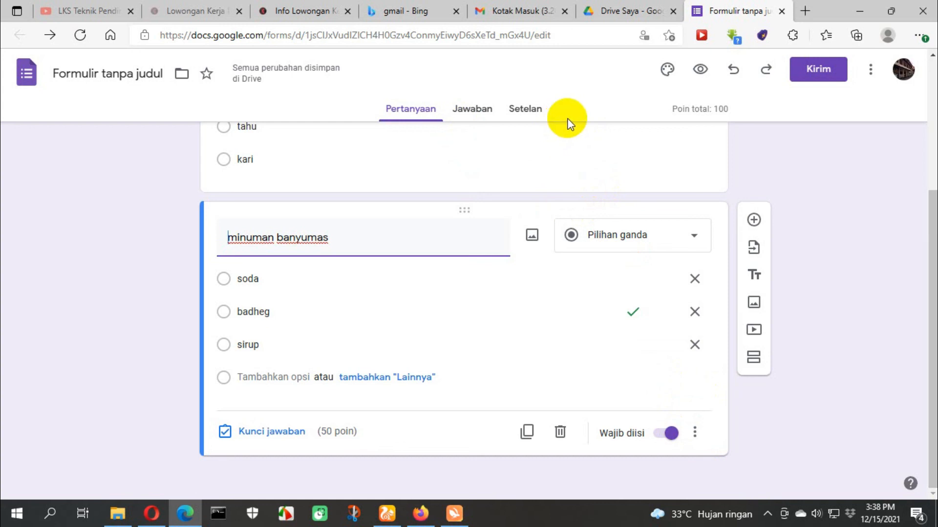
Open the form's settings and examine the quiz grade release and respondent options
{"action": "key", "text": "super+plus"}
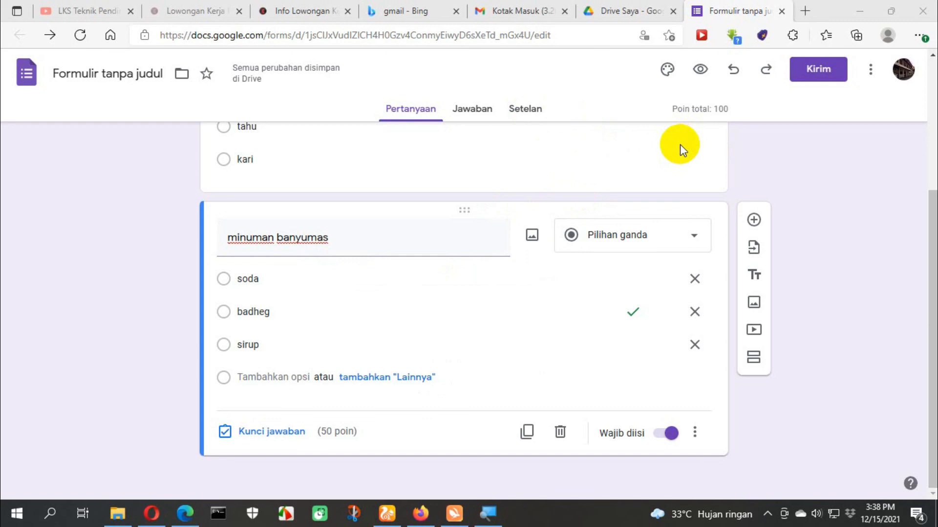
{"action": "key", "text": "super+plus"}
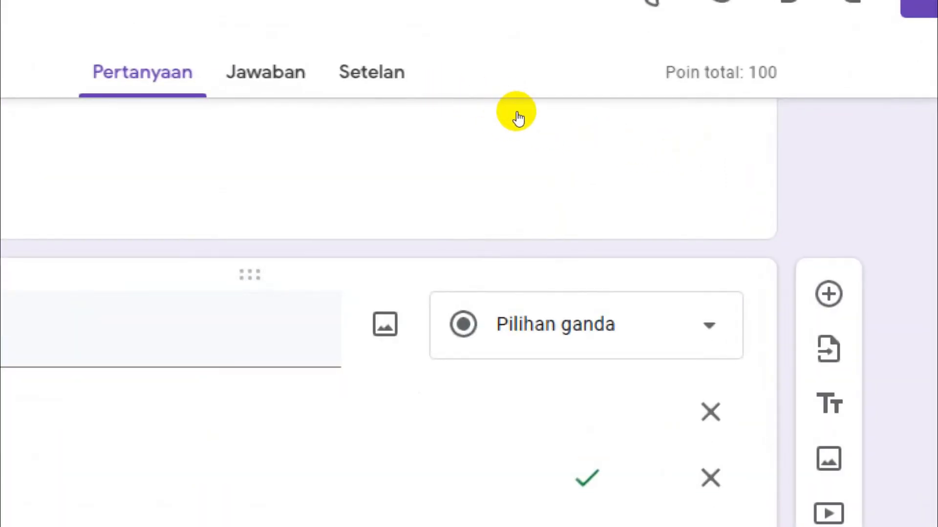
{"action": "key", "text": "super+minus"}
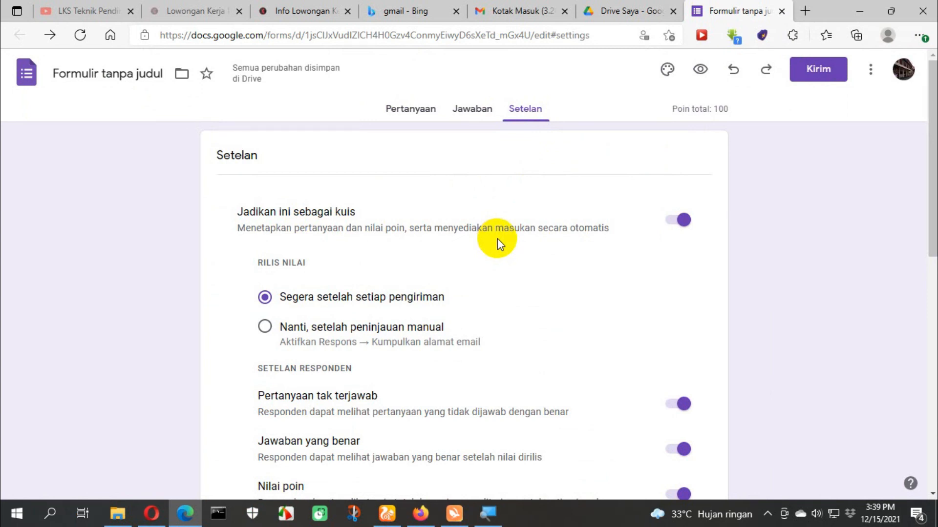
{"action": "scroll", "coordinate": [497, 239], "scroll_direction": "down", "scroll_amount": 4}
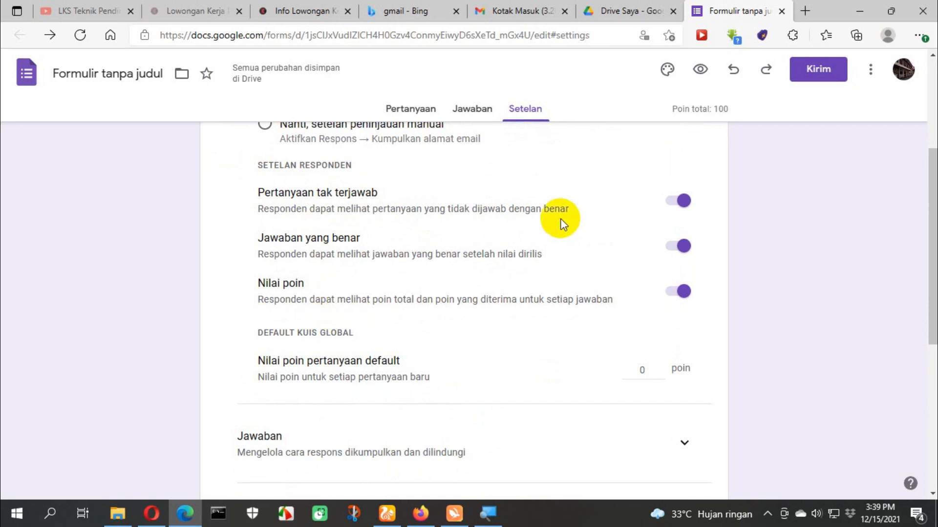
Switch the Nilai poin respondent option off and back on
{"action": "left_click", "coordinate": [679, 287]}
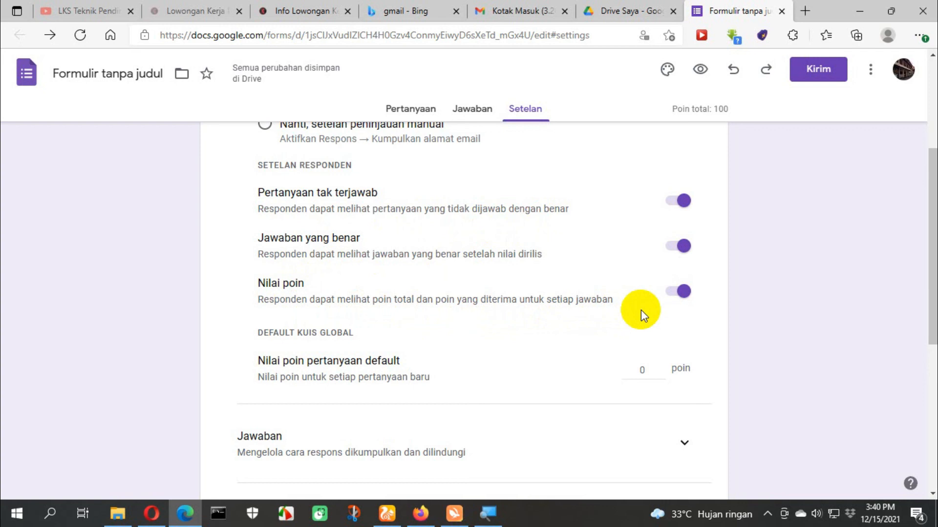
{"action": "left_click", "coordinate": [677, 297]}
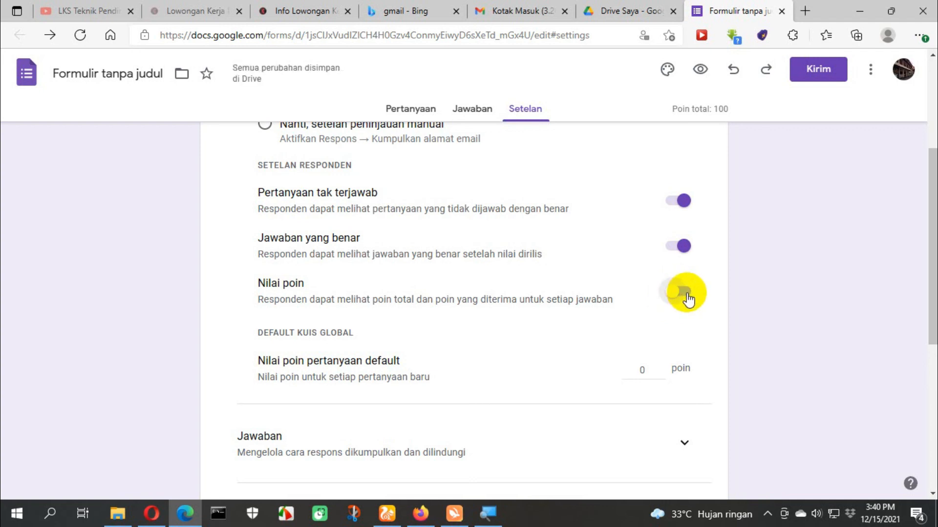
{"action": "left_click", "coordinate": [687, 295]}
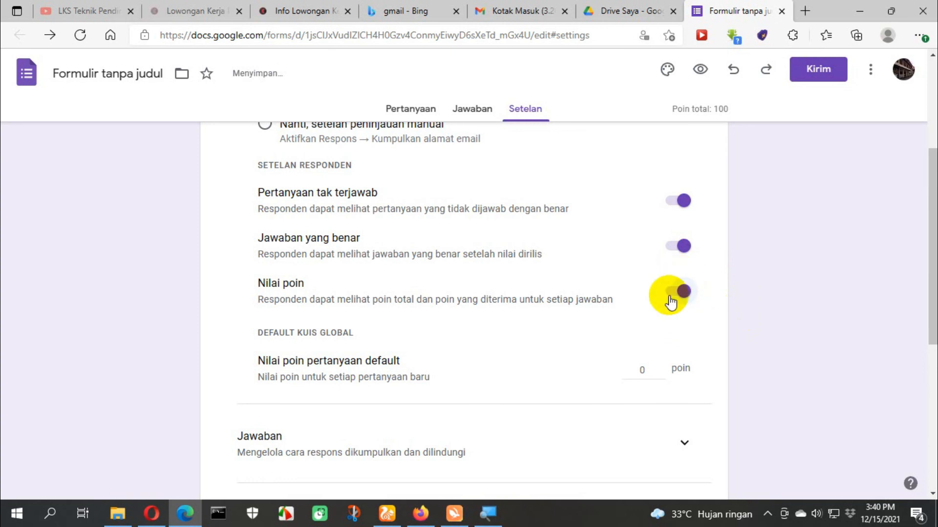
Preview the form and submit a test response with mendoan for the food question and soda for the drink question
{"action": "left_click", "coordinate": [699, 75]}
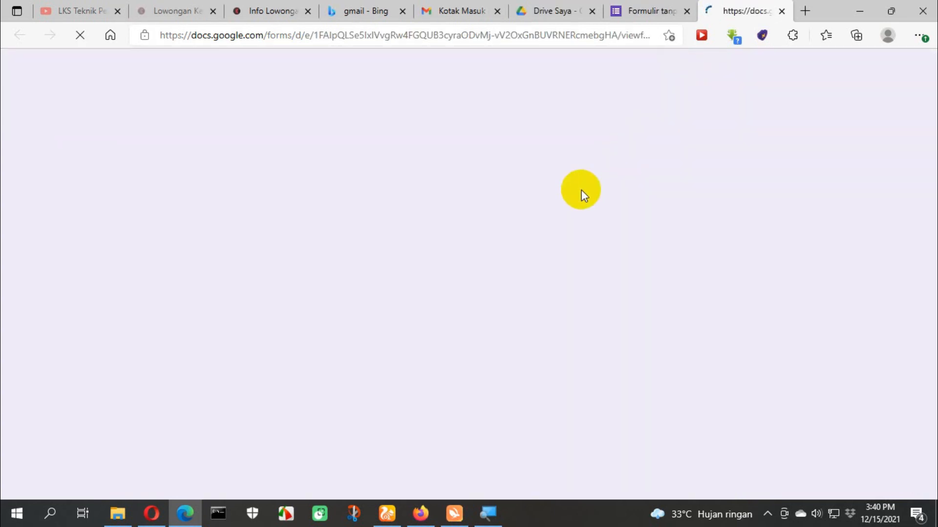
{"action": "scroll", "coordinate": [477, 223], "scroll_direction": "down", "scroll_amount": 2}
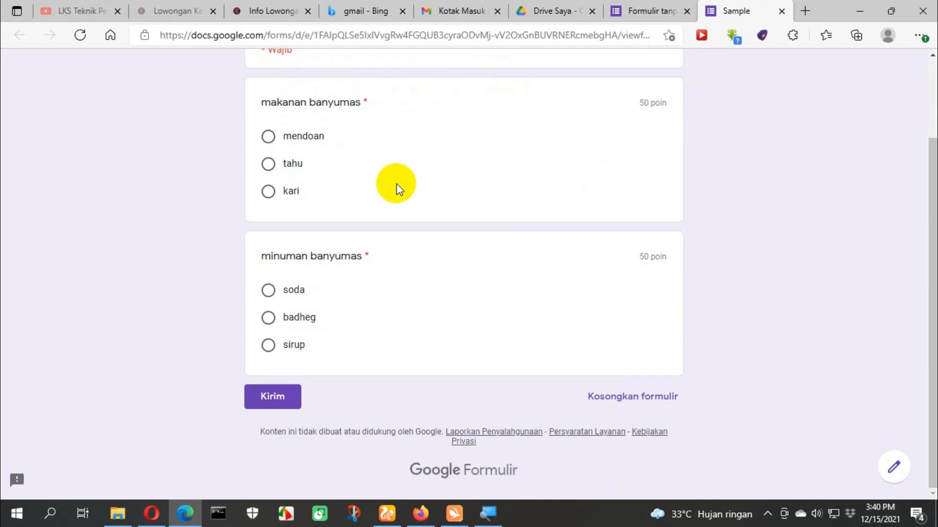
{"action": "left_click", "coordinate": [306, 136]}
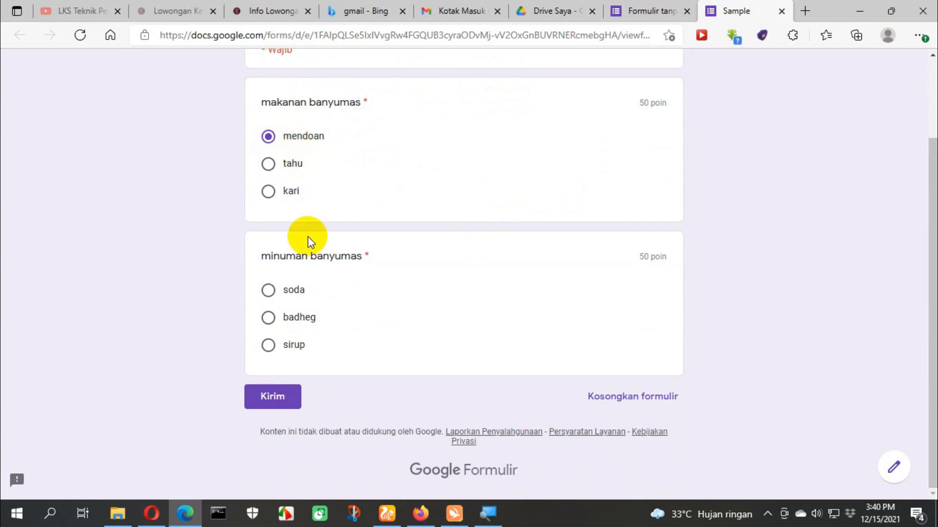
{"action": "left_click", "coordinate": [291, 295]}
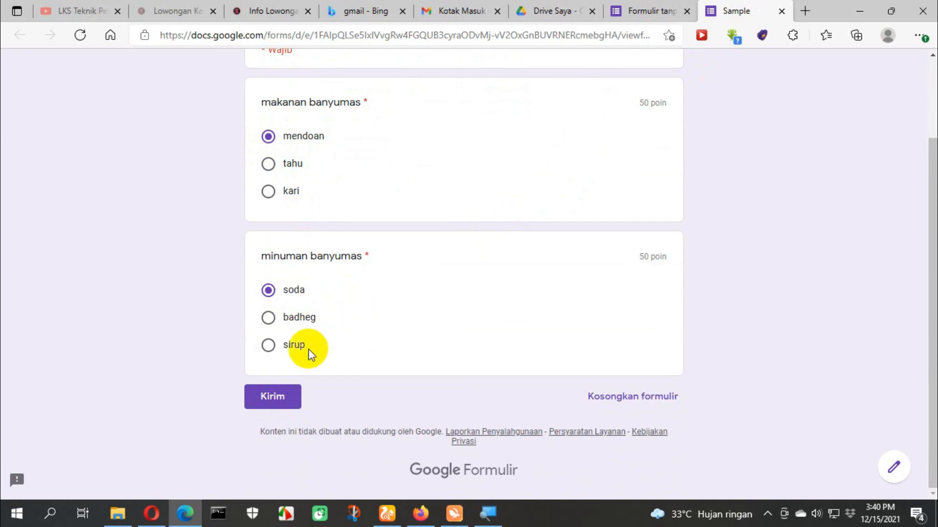
{"action": "left_click", "coordinate": [283, 401]}
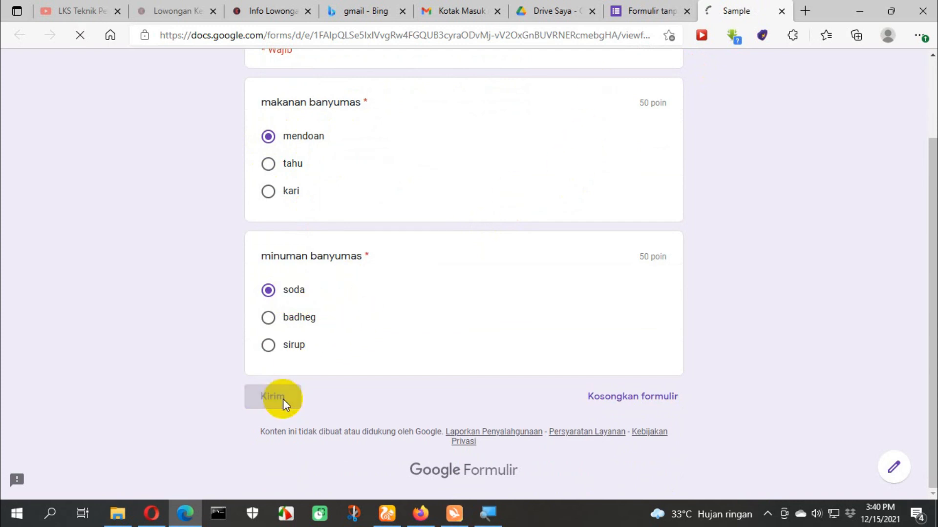
Open the score of the submitted response and examine the total points and per-question results
{"action": "left_click", "coordinate": [645, 55]}
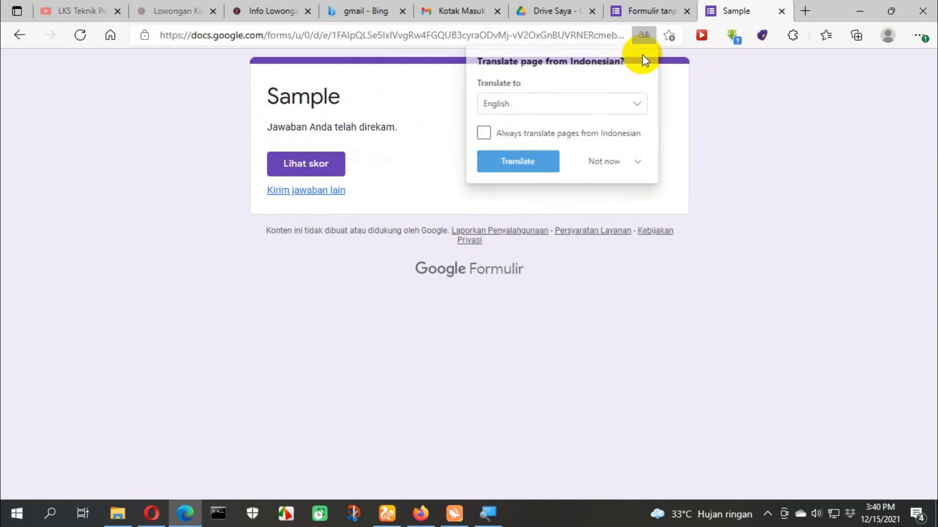
{"action": "left_click", "coordinate": [330, 175]}
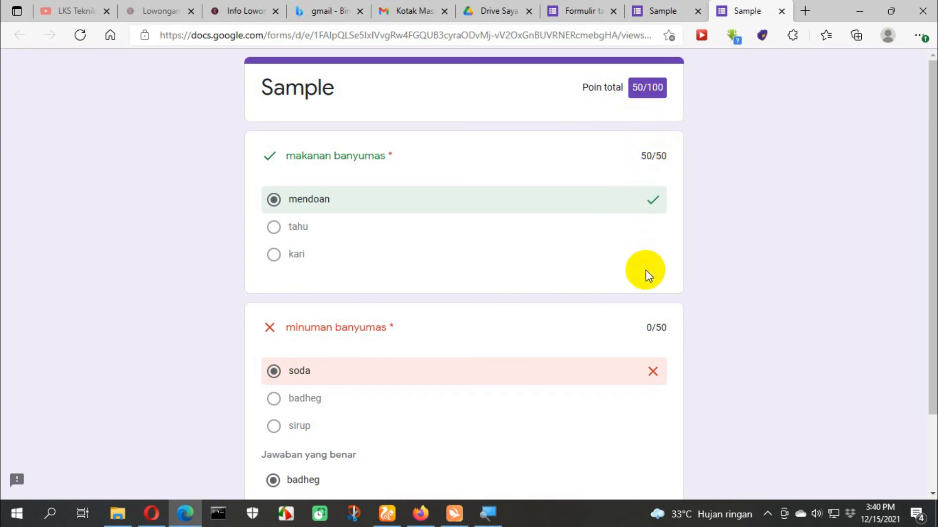
{"action": "scroll", "coordinate": [653, 222], "scroll_direction": "down", "scroll_amount": 2}
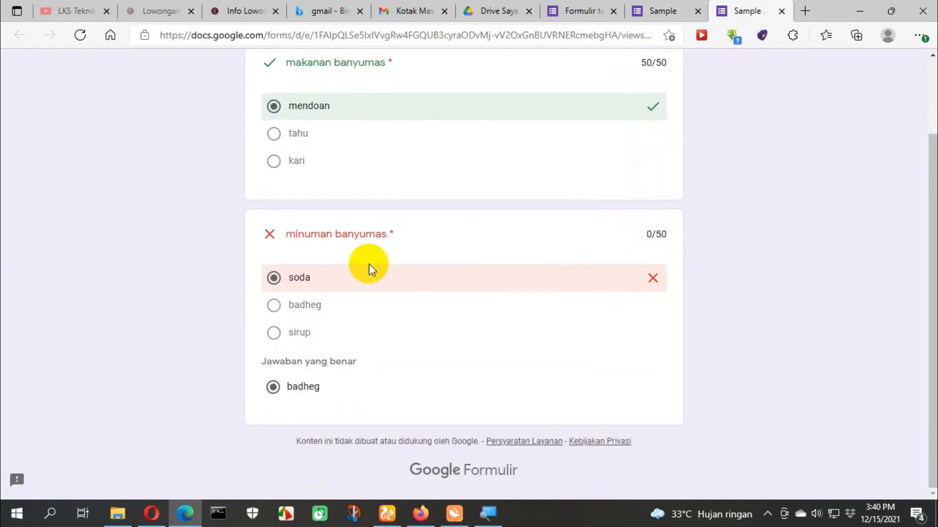
{"action": "scroll", "coordinate": [358, 250], "scroll_direction": "up", "scroll_amount": 1}
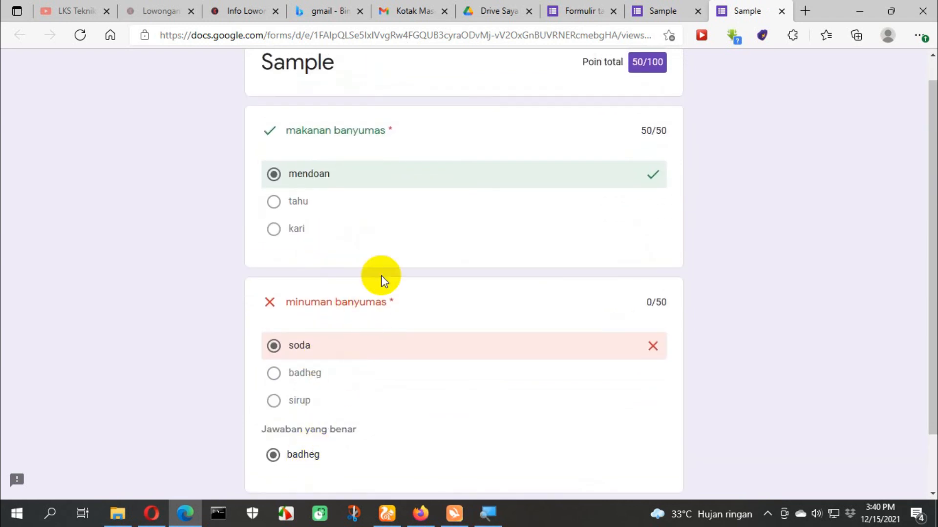
Close both Sample response tabs and turn off the Nilai poin respondent option in the form's settings
{"action": "left_click", "coordinate": [584, 9]}
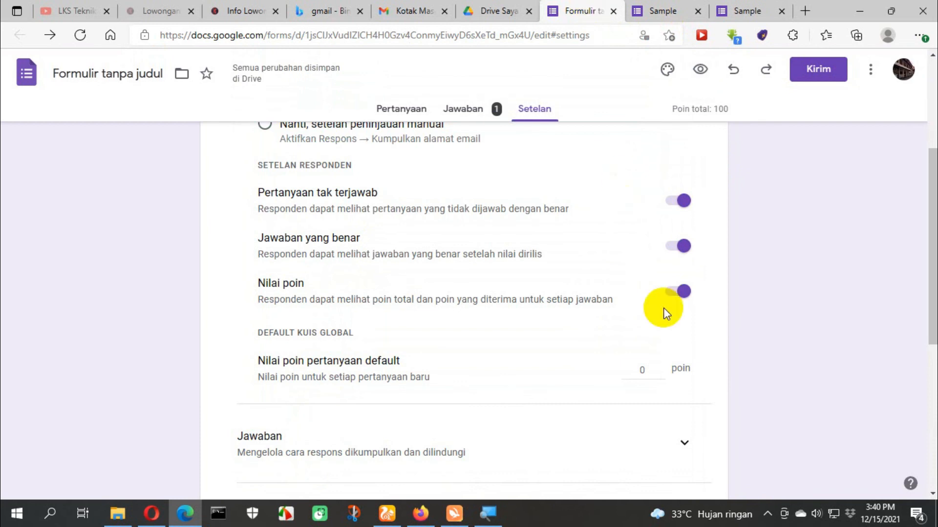
{"action": "left_click", "coordinate": [664, 12]}
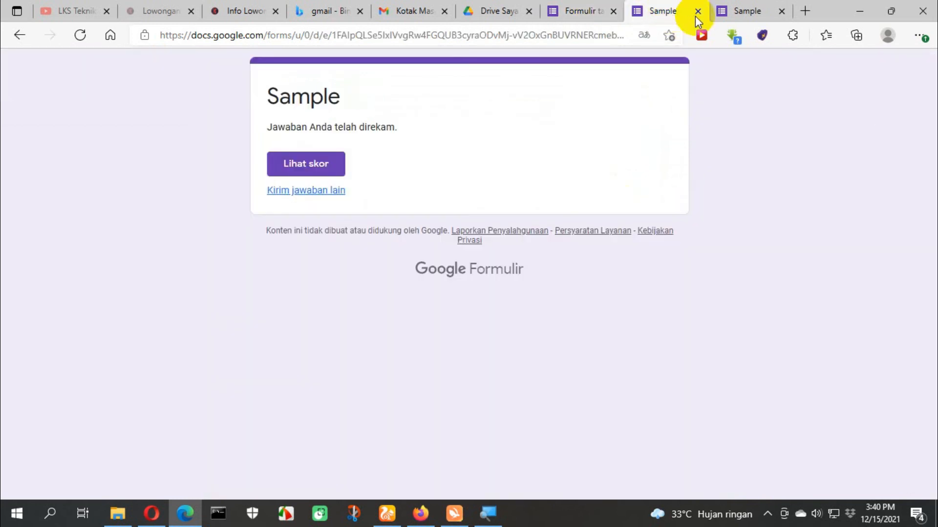
{"action": "left_click", "coordinate": [698, 12]}
{"action": "left_click", "coordinate": [701, 11]}
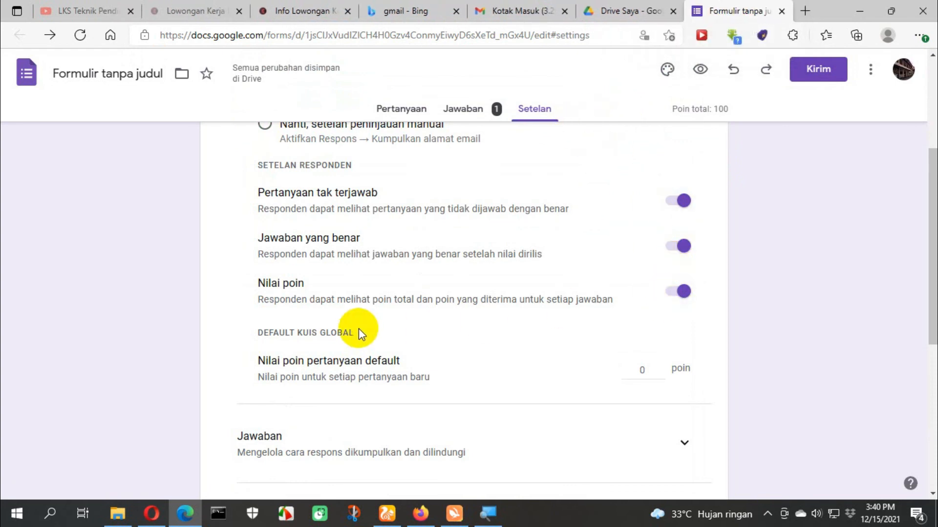
{"action": "left_click", "coordinate": [677, 296]}
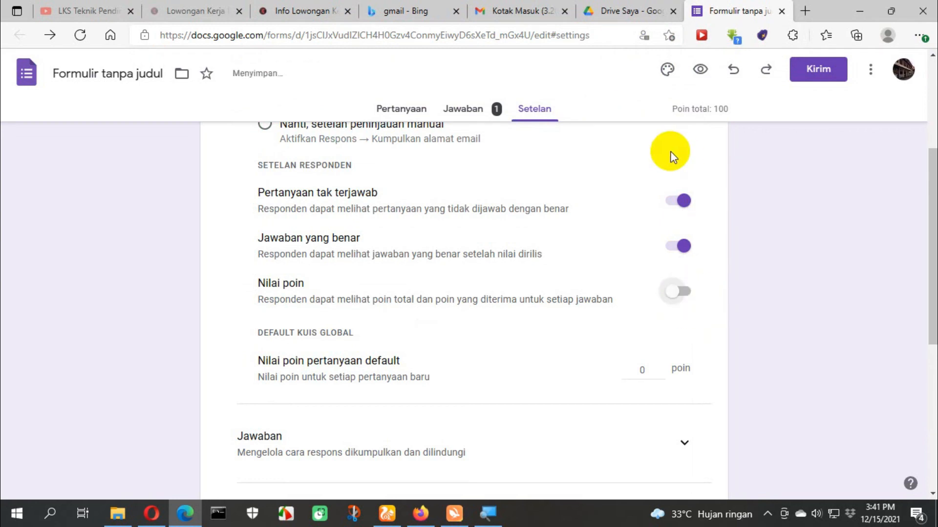
Preview the form again and submit a test response answering mendoan and badheg
{"action": "left_click", "coordinate": [701, 71]}
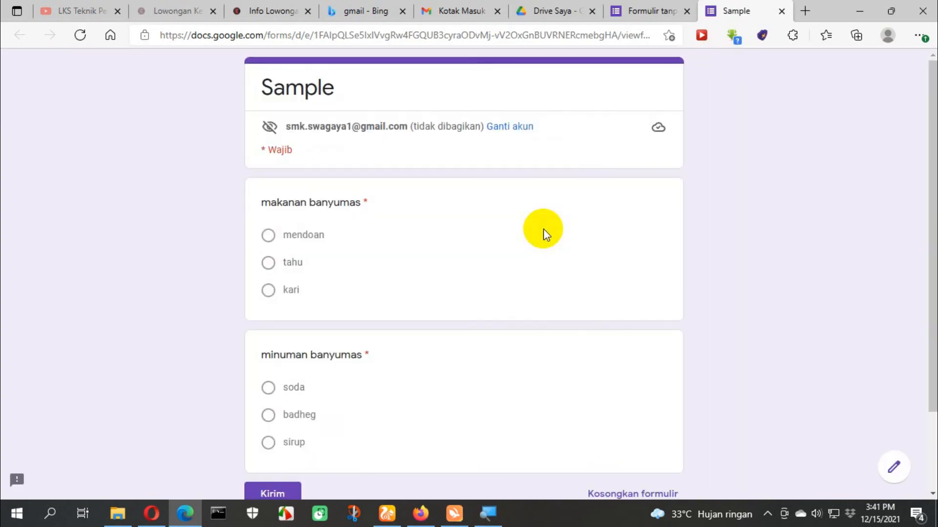
{"action": "scroll", "coordinate": [543, 228], "scroll_direction": "down", "scroll_amount": 2}
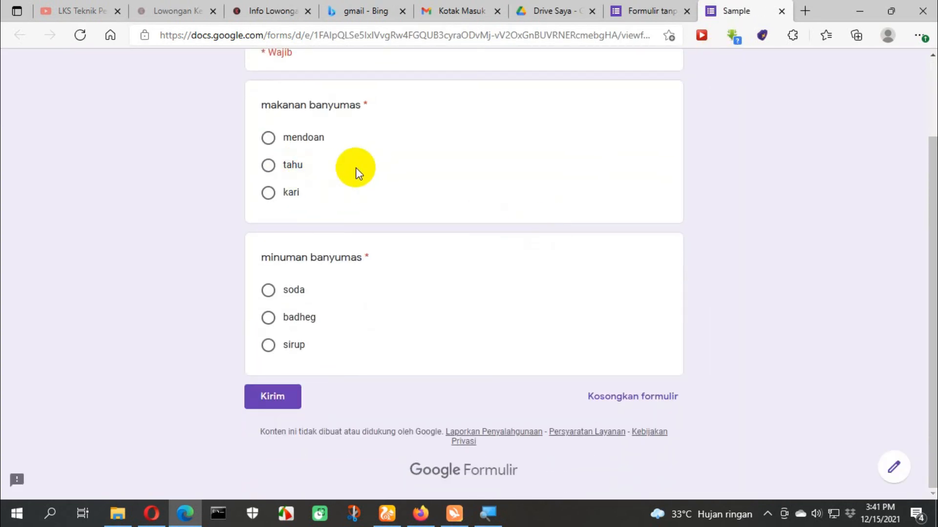
{"action": "left_click", "coordinate": [319, 139]}
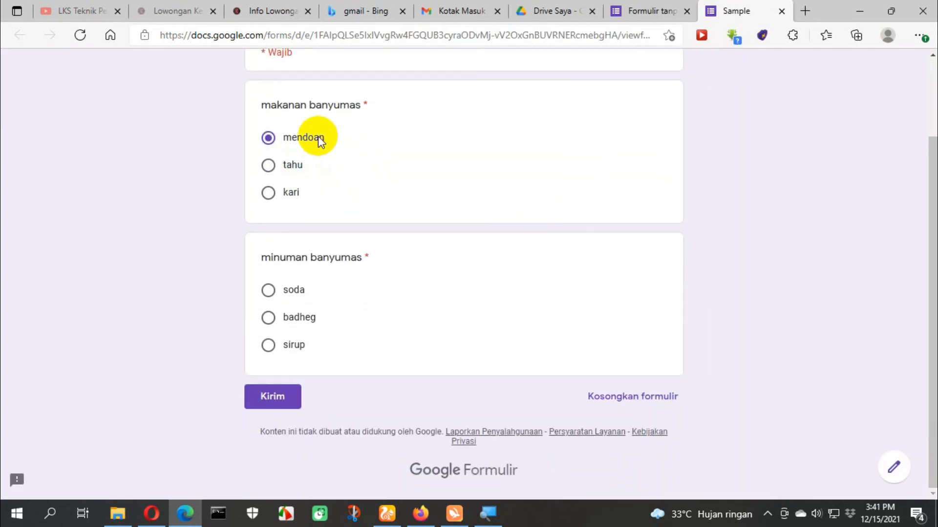
{"action": "left_click", "coordinate": [304, 322]}
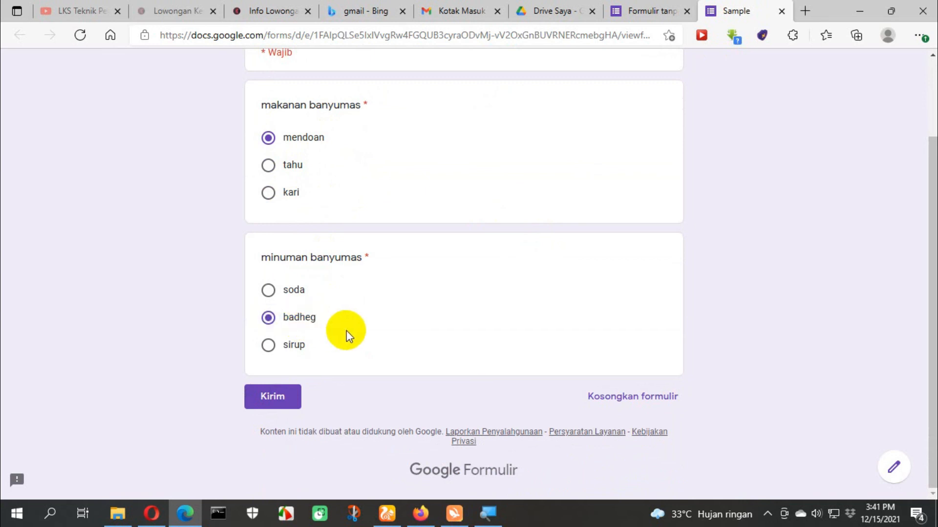
{"action": "left_click", "coordinate": [285, 402]}
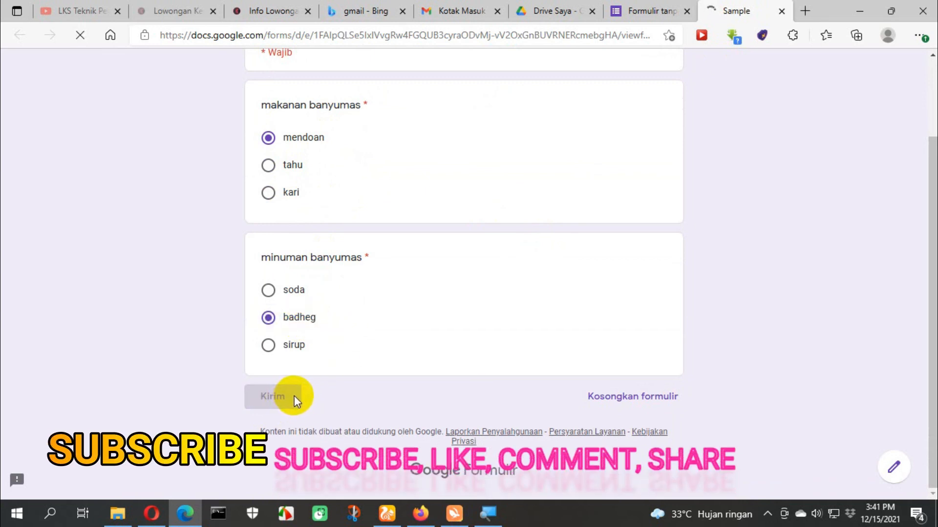
Dismiss the translation offer and open the submitted response's accuracy page to examine the marking of both questions
{"action": "left_click", "coordinate": [425, 120]}
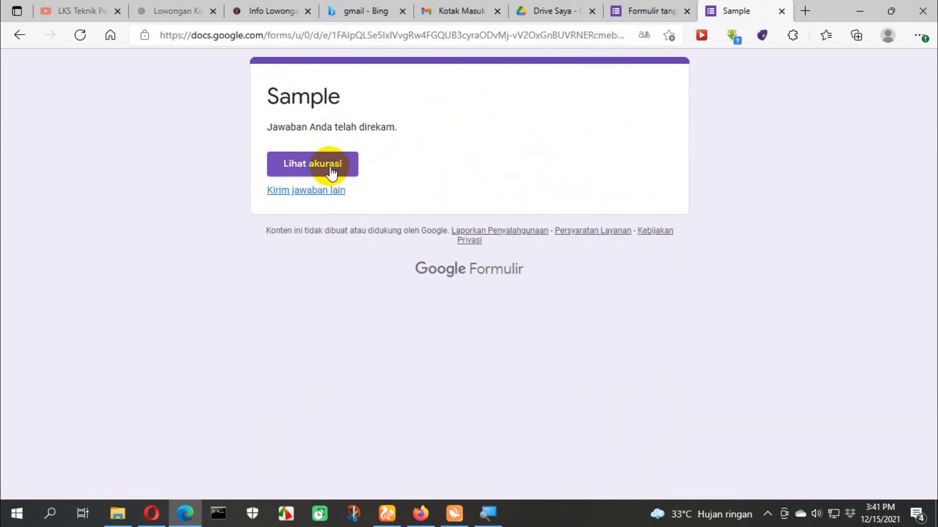
{"action": "left_click", "coordinate": [331, 173]}
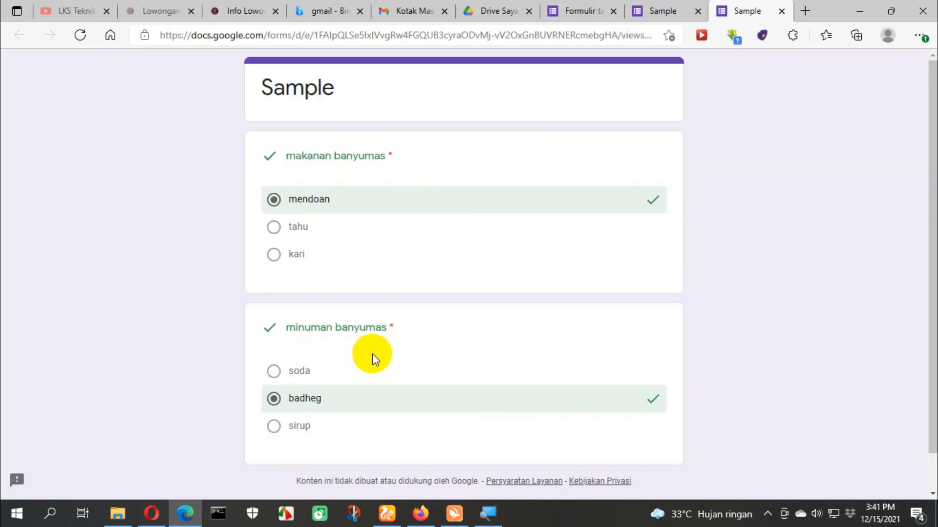
{"action": "scroll", "coordinate": [365, 356], "scroll_direction": "down", "scroll_amount": 1}
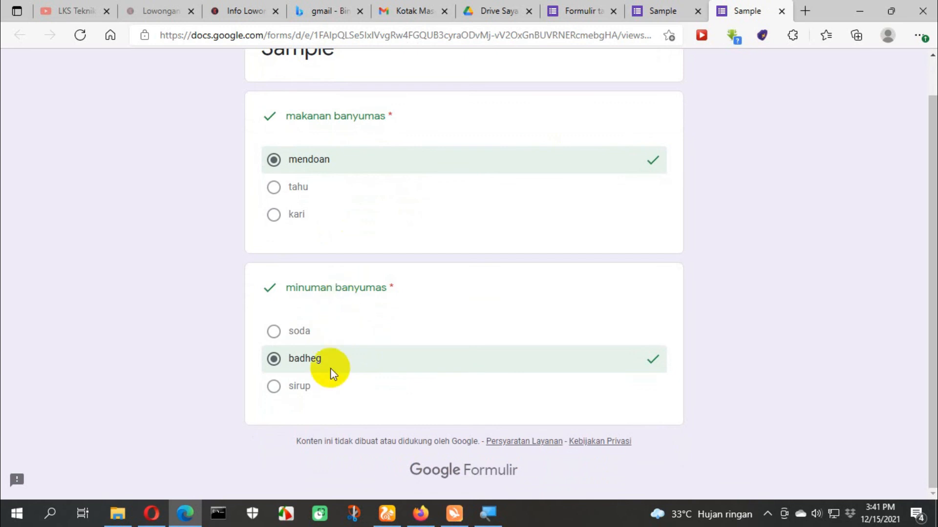
{"action": "scroll", "coordinate": [616, 226], "scroll_direction": "up", "scroll_amount": 1}
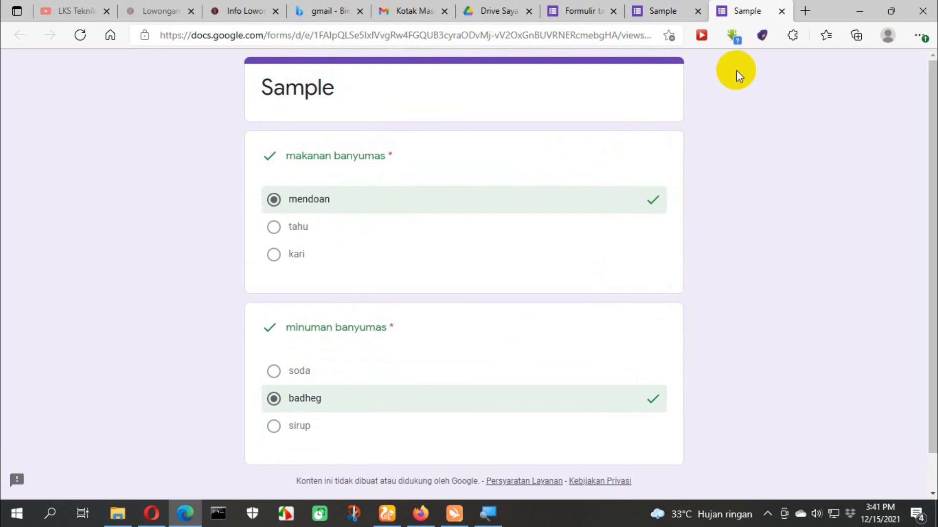
Close both Sample response tabs and turn off the Jawaban yang benar and Pertanyaan tak terjawab respondent options
{"action": "left_click", "coordinate": [689, 11]}
{"action": "left_click", "coordinate": [698, 11]}
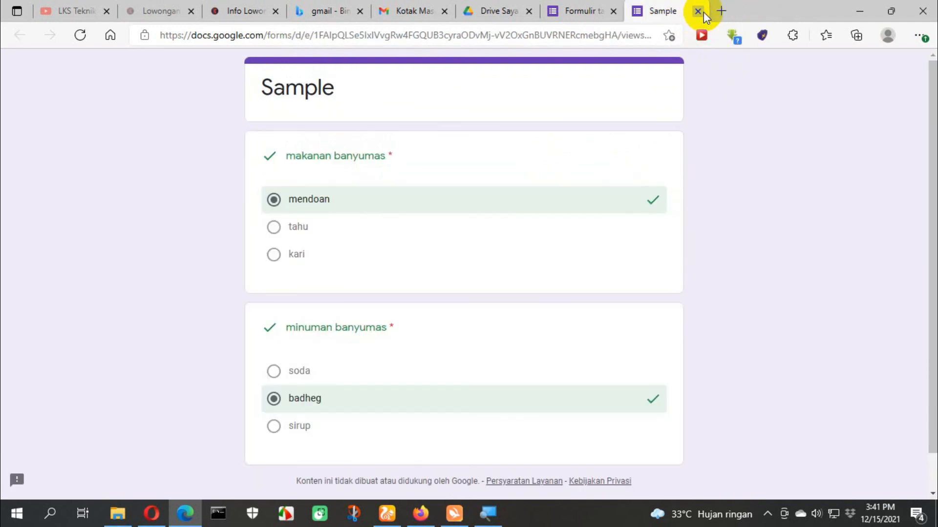
{"action": "left_click", "coordinate": [698, 11]}
{"action": "left_click", "coordinate": [673, 255]}
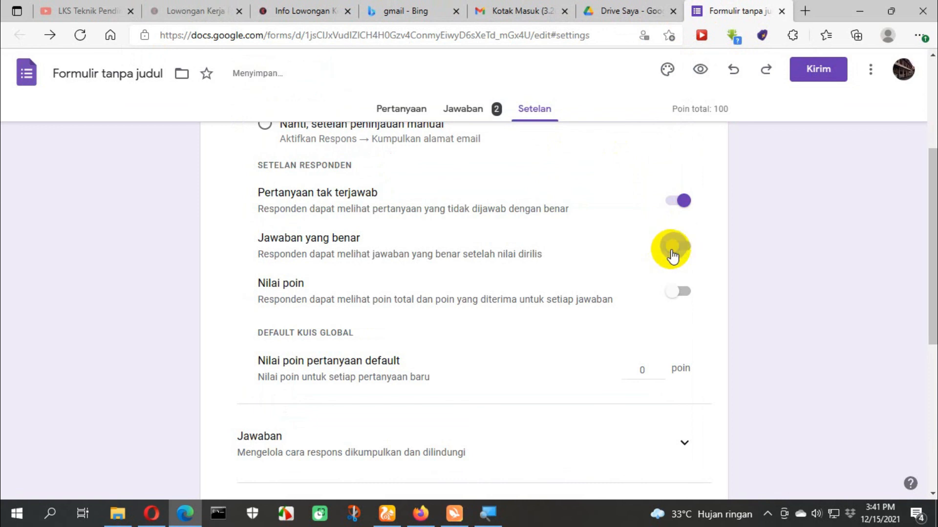
{"action": "left_click", "coordinate": [673, 209]}
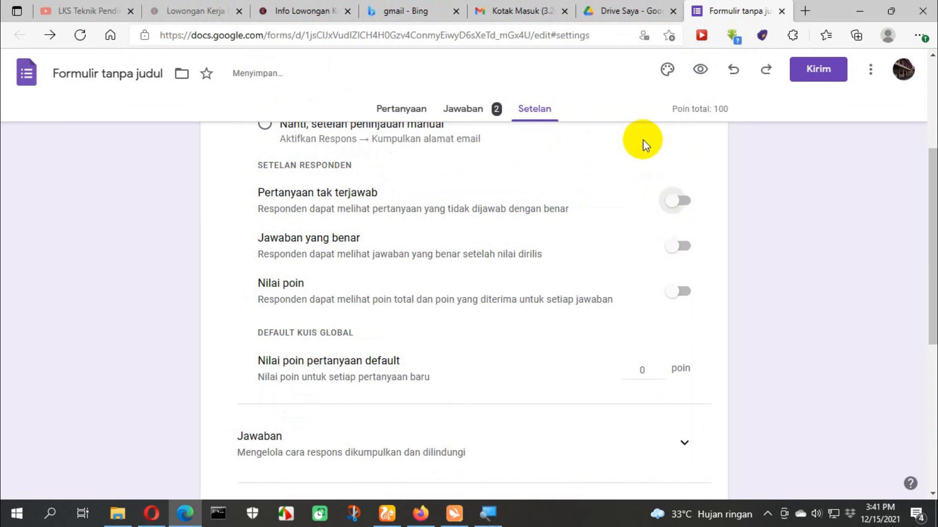
Preview the form and submit another test response with mendoan for makanan banyumas and badheg for minuman banyumas
{"action": "left_click", "coordinate": [705, 74]}
{"action": "scroll", "coordinate": [362, 272], "scroll_direction": "down", "scroll_amount": 2}
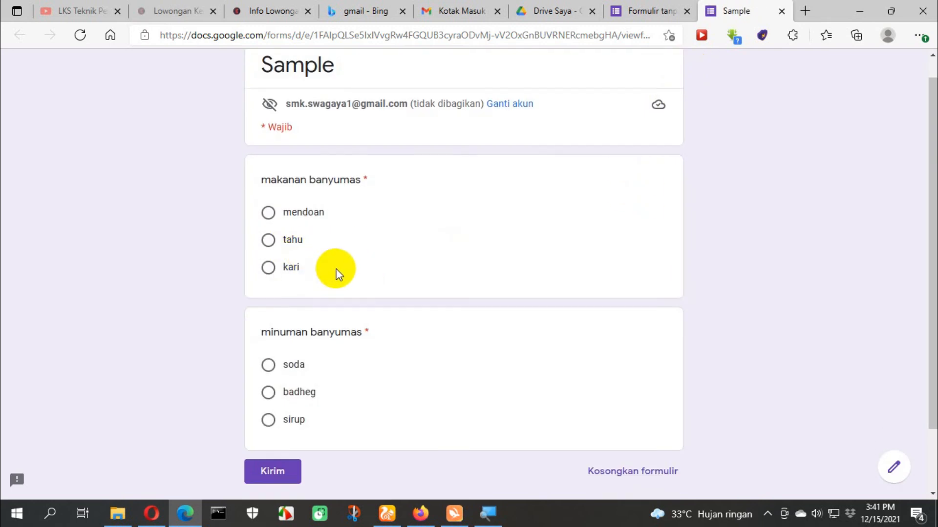
{"action": "left_click", "coordinate": [295, 166]}
{"action": "left_click", "coordinate": [299, 141]}
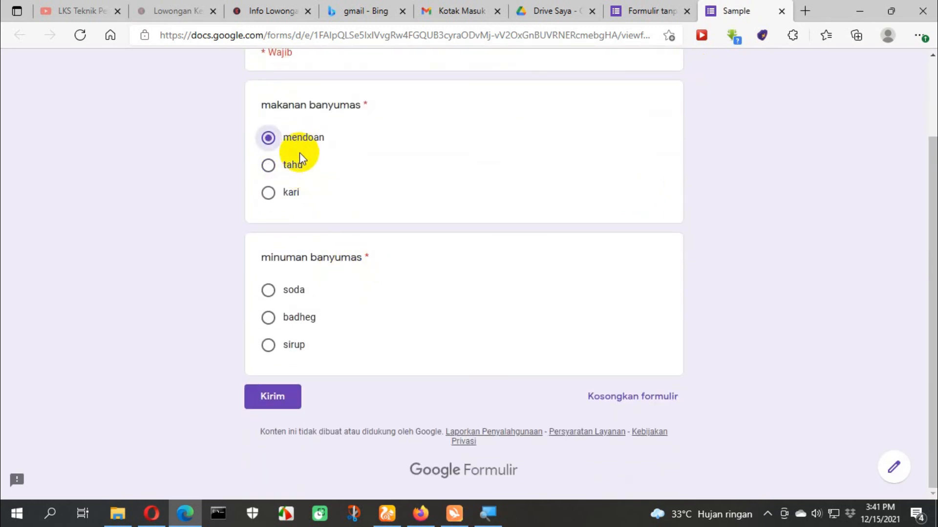
{"action": "left_click", "coordinate": [300, 323]}
{"action": "left_click", "coordinate": [291, 399]}
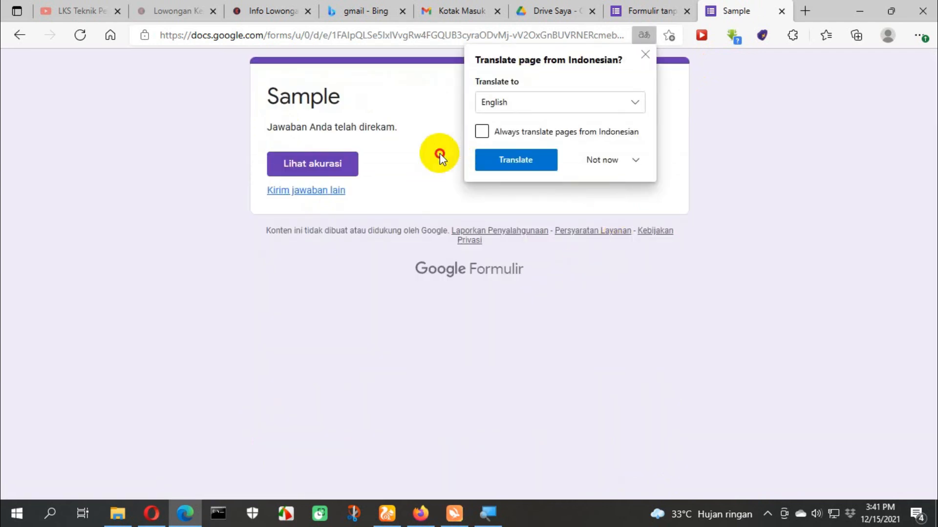
Check the new response's accuracy page for score and correctness marks, and close both Sample tabs
{"action": "left_click", "coordinate": [342, 166]}
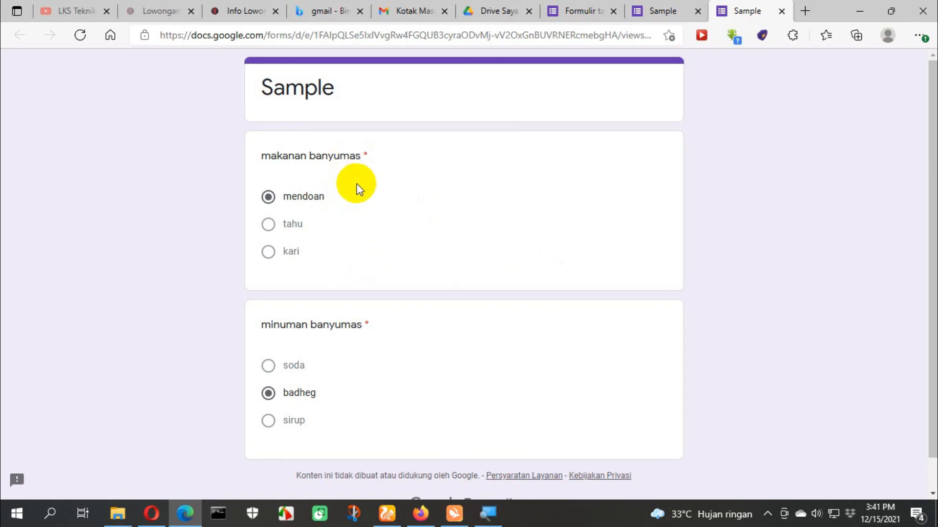
{"action": "left_click", "coordinate": [662, 6]}
{"action": "left_click", "coordinate": [697, 11]}
{"action": "left_click", "coordinate": [697, 11]}
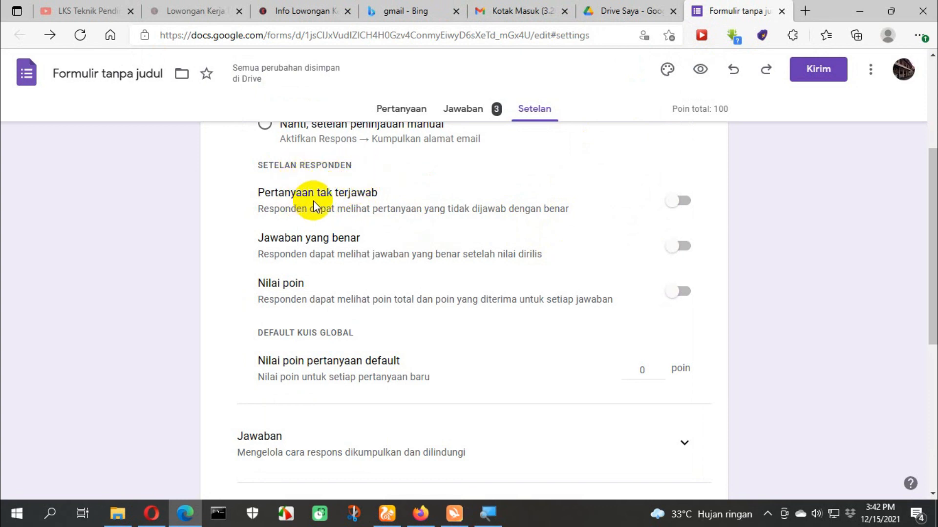
Turn on the Pertanyaan tak terjawab, Jawaban yang benar and Nilai poin respondent options
{"action": "left_click", "coordinate": [683, 201]}
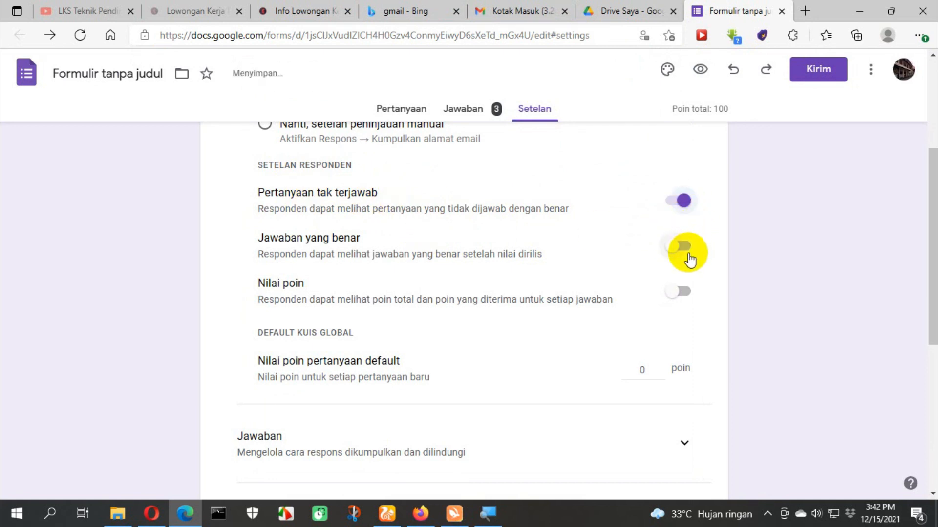
{"action": "left_click", "coordinate": [686, 248]}
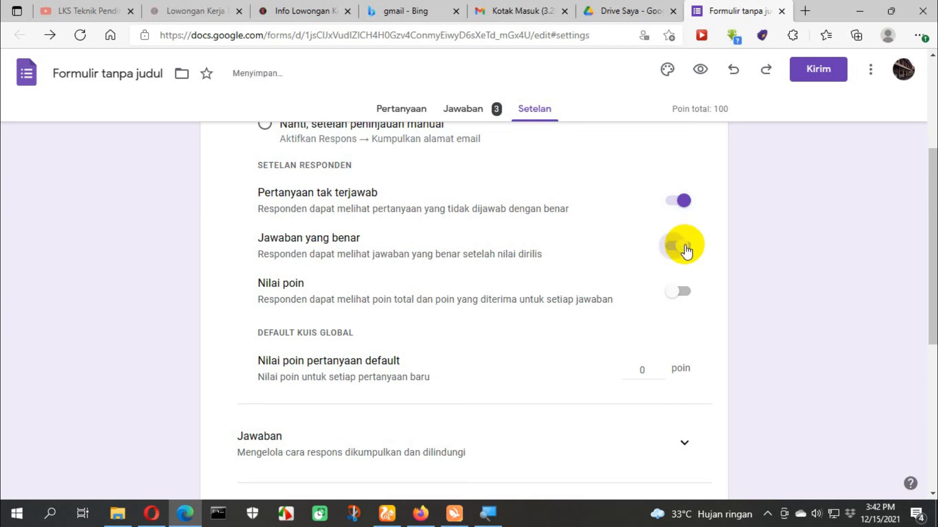
{"action": "left_click", "coordinate": [685, 293]}
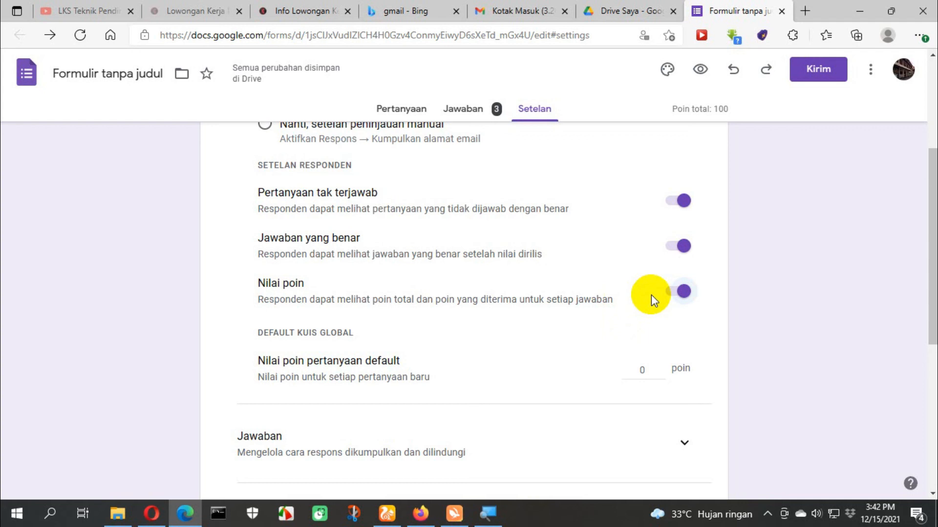
Turn off the Nilai poin, Jawaban yang benar and Pertanyaan tak terjawab respondent options
{"action": "left_click", "coordinate": [677, 299]}
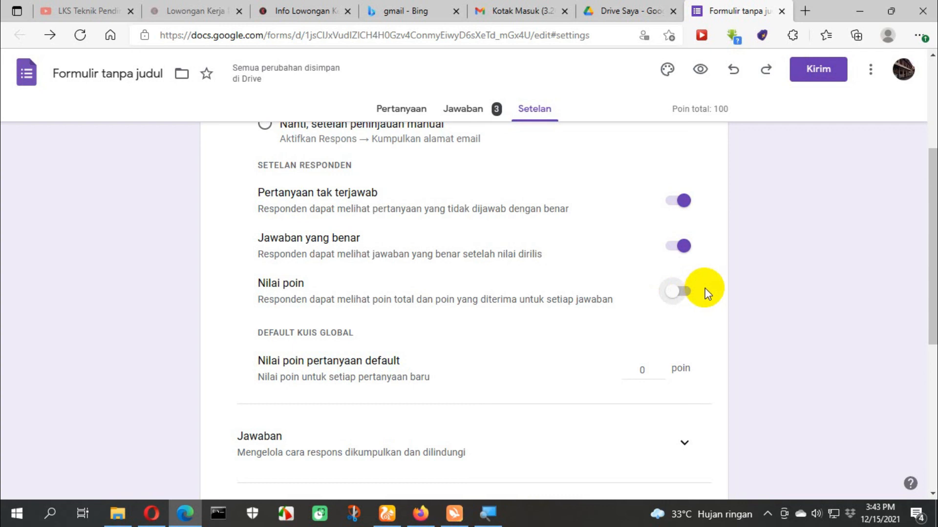
{"action": "left_click", "coordinate": [674, 247]}
{"action": "left_click", "coordinate": [680, 201]}
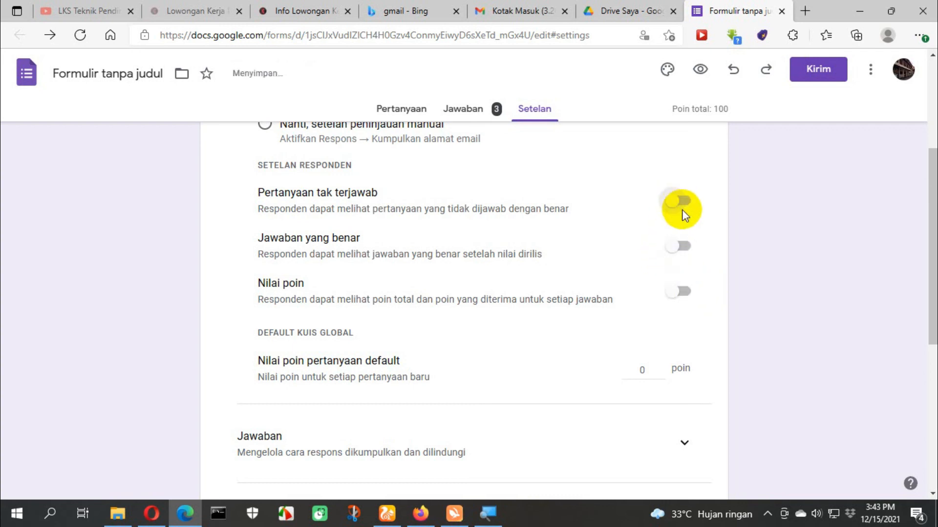